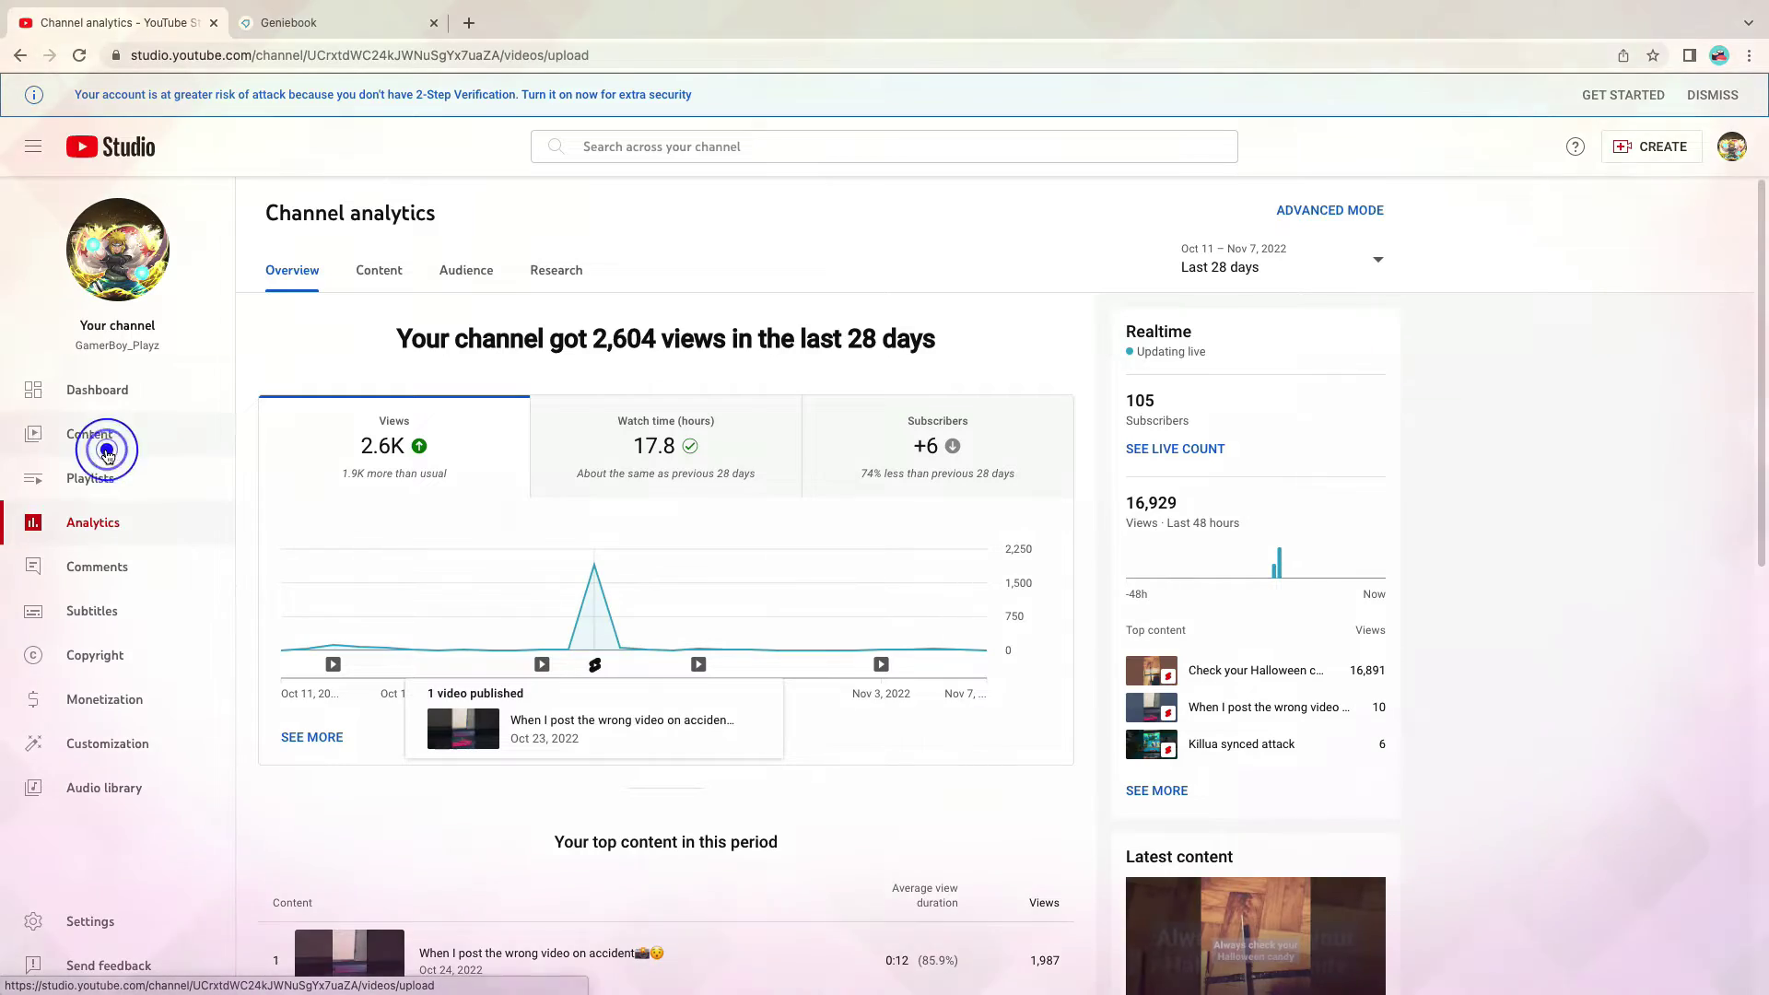
Step: Open the Content page to view the channel's uploaded videos
{"action": "left_click", "coordinate": [90, 435]}
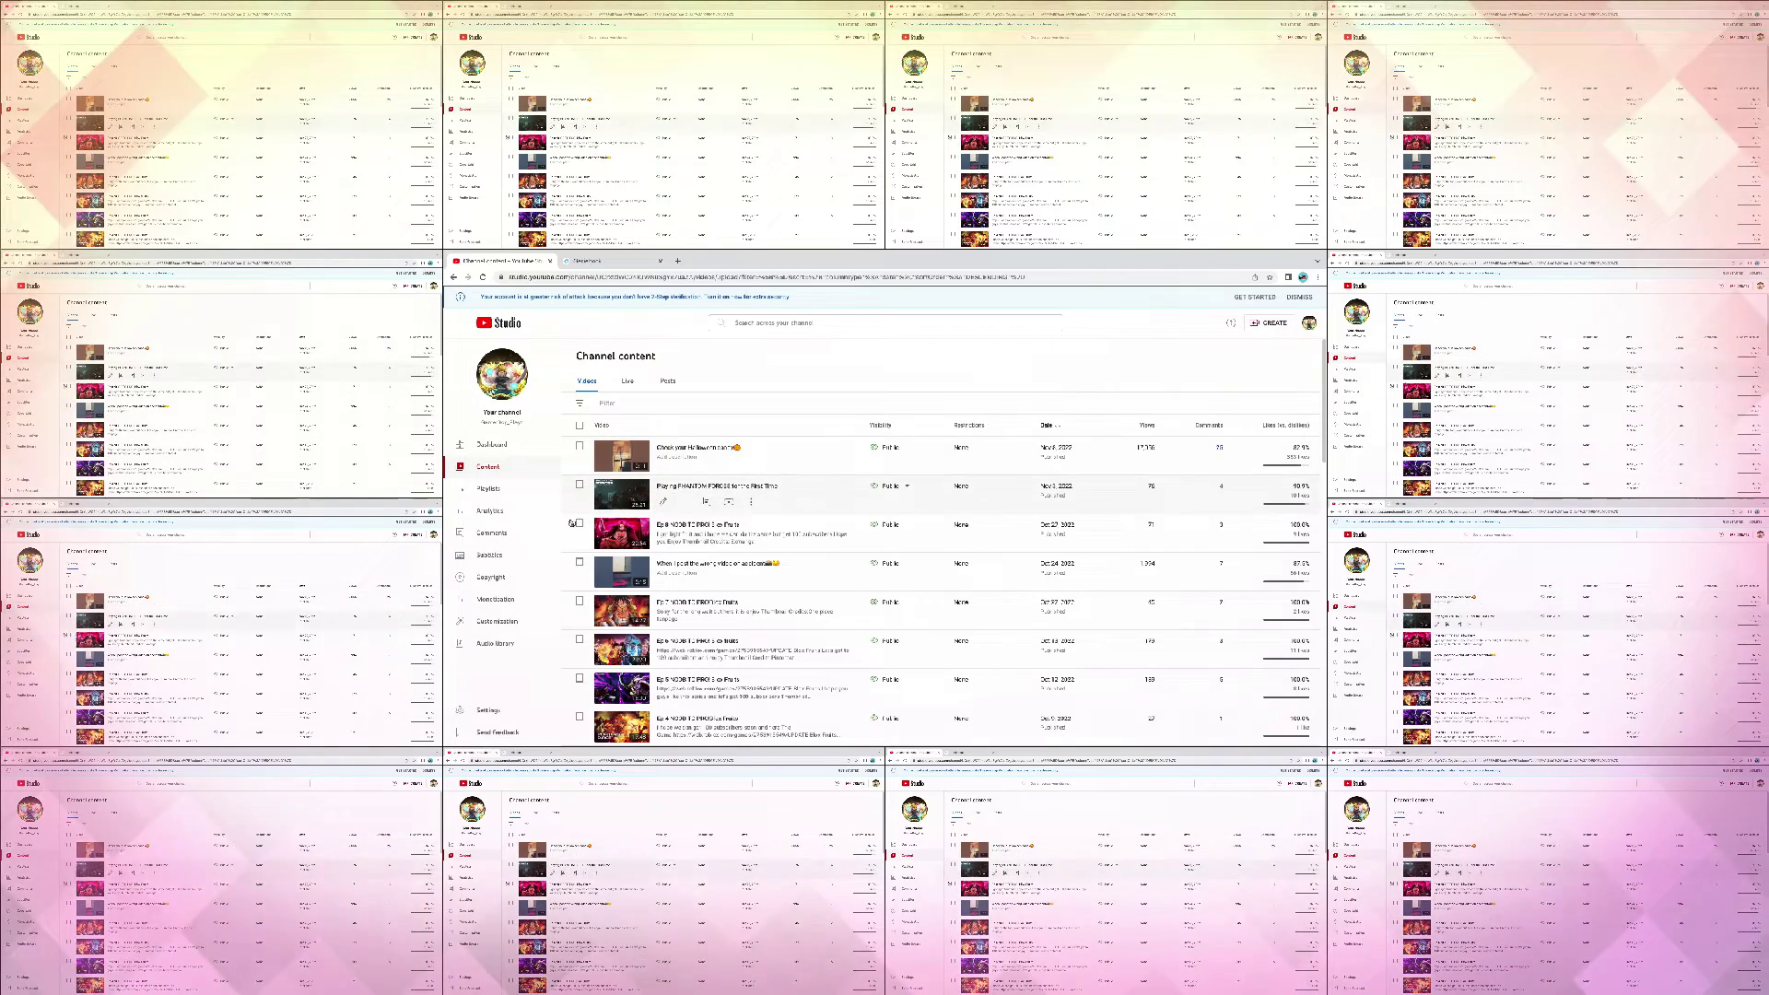
Step: Like the laughing-emoji comment, the reply under 'Fake', and the more-subs comment, then close the commenter's channel tab
{"action": "left_click", "coordinate": [145, 562]}
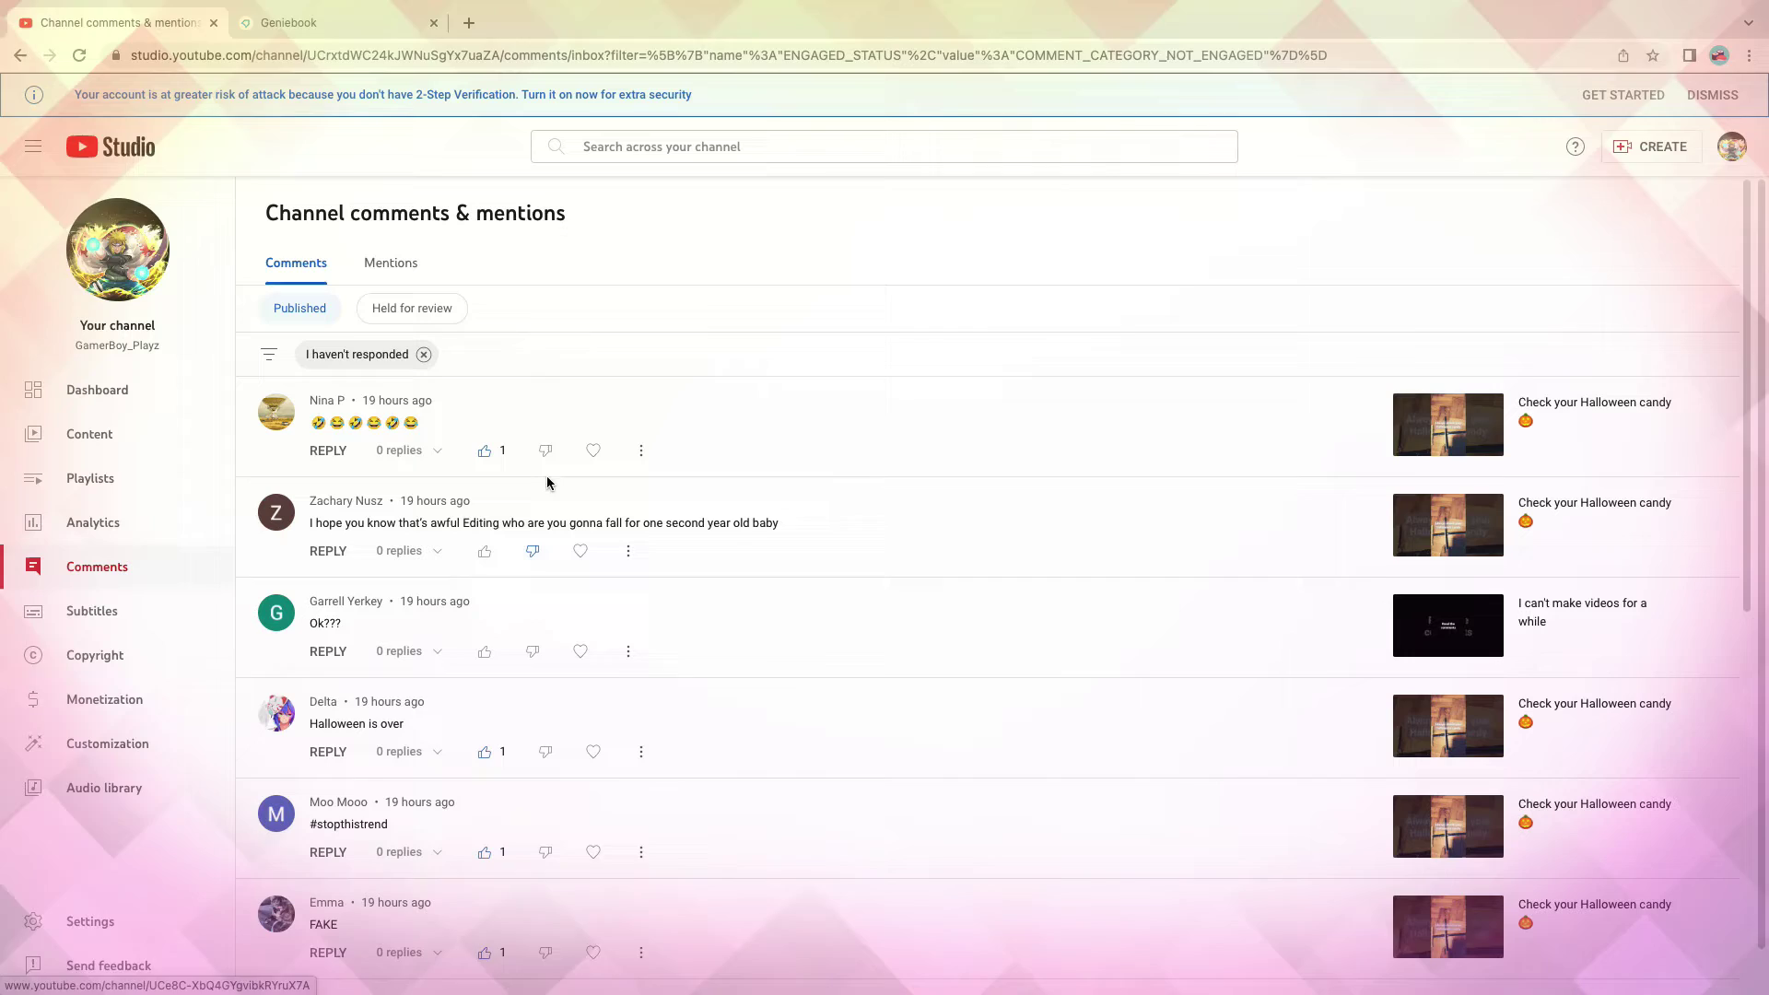
{"action": "left_click", "coordinate": [485, 453]}
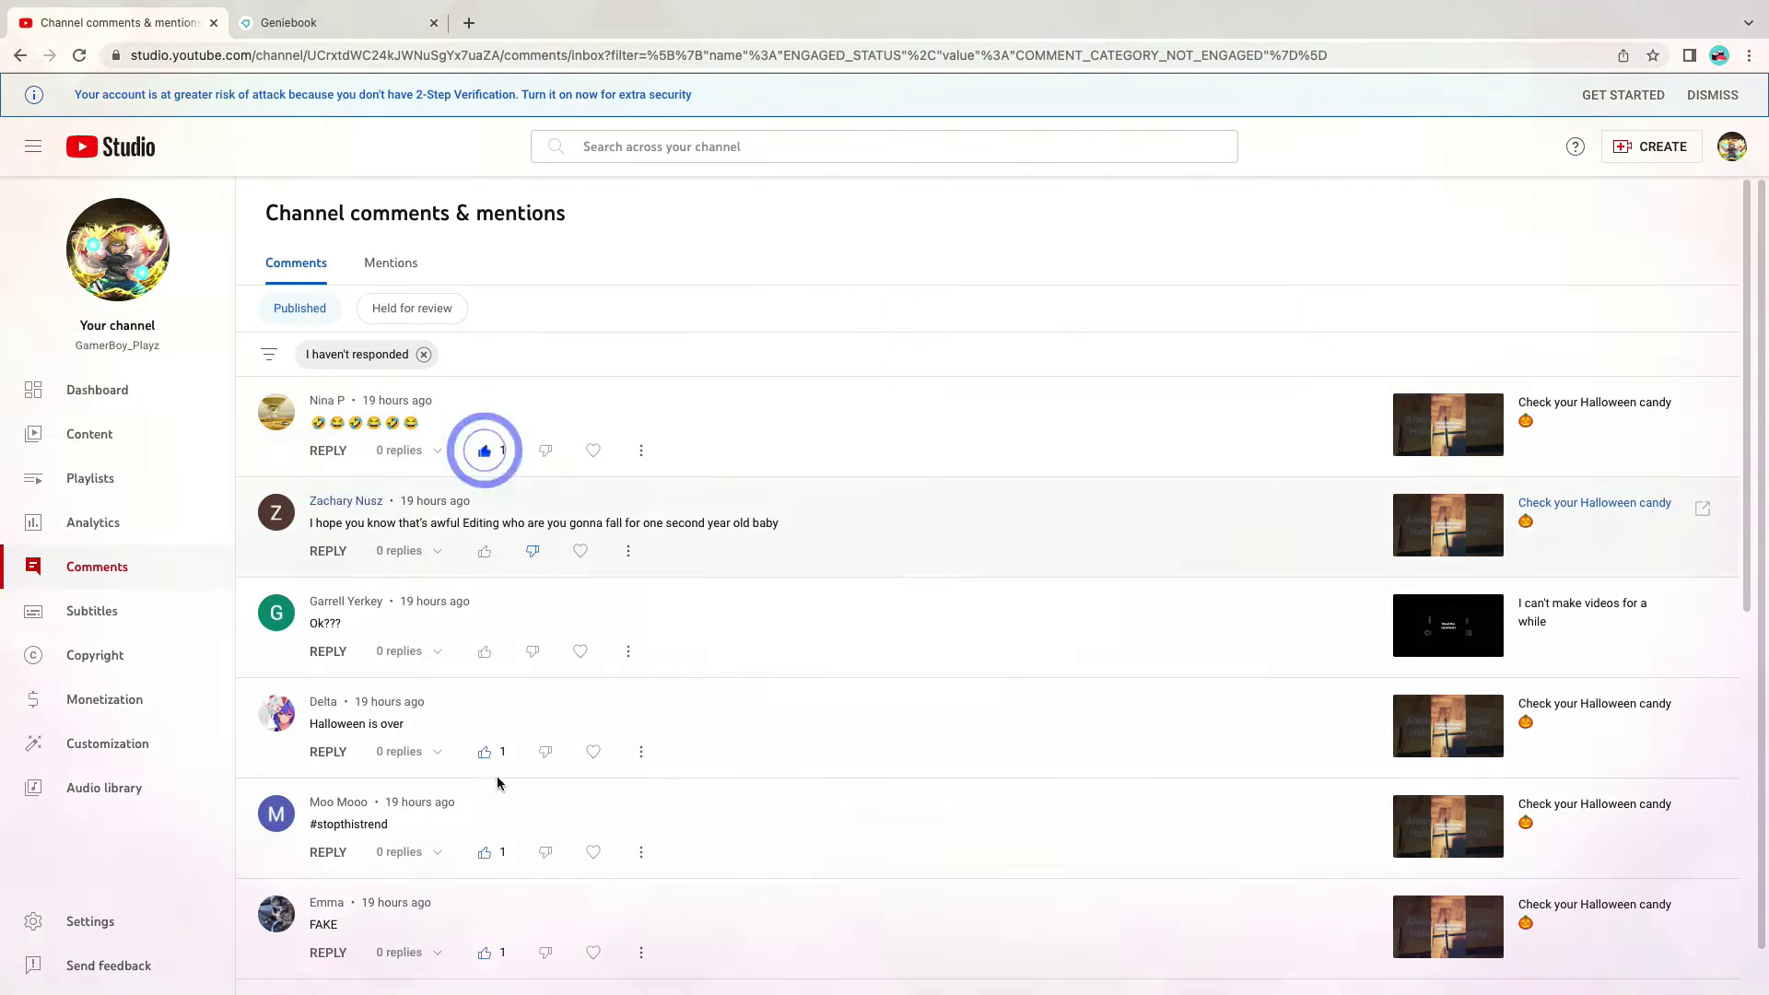
{"action": "scroll", "coordinate": [467, 825], "scroll_direction": "down", "scroll_amount": 5}
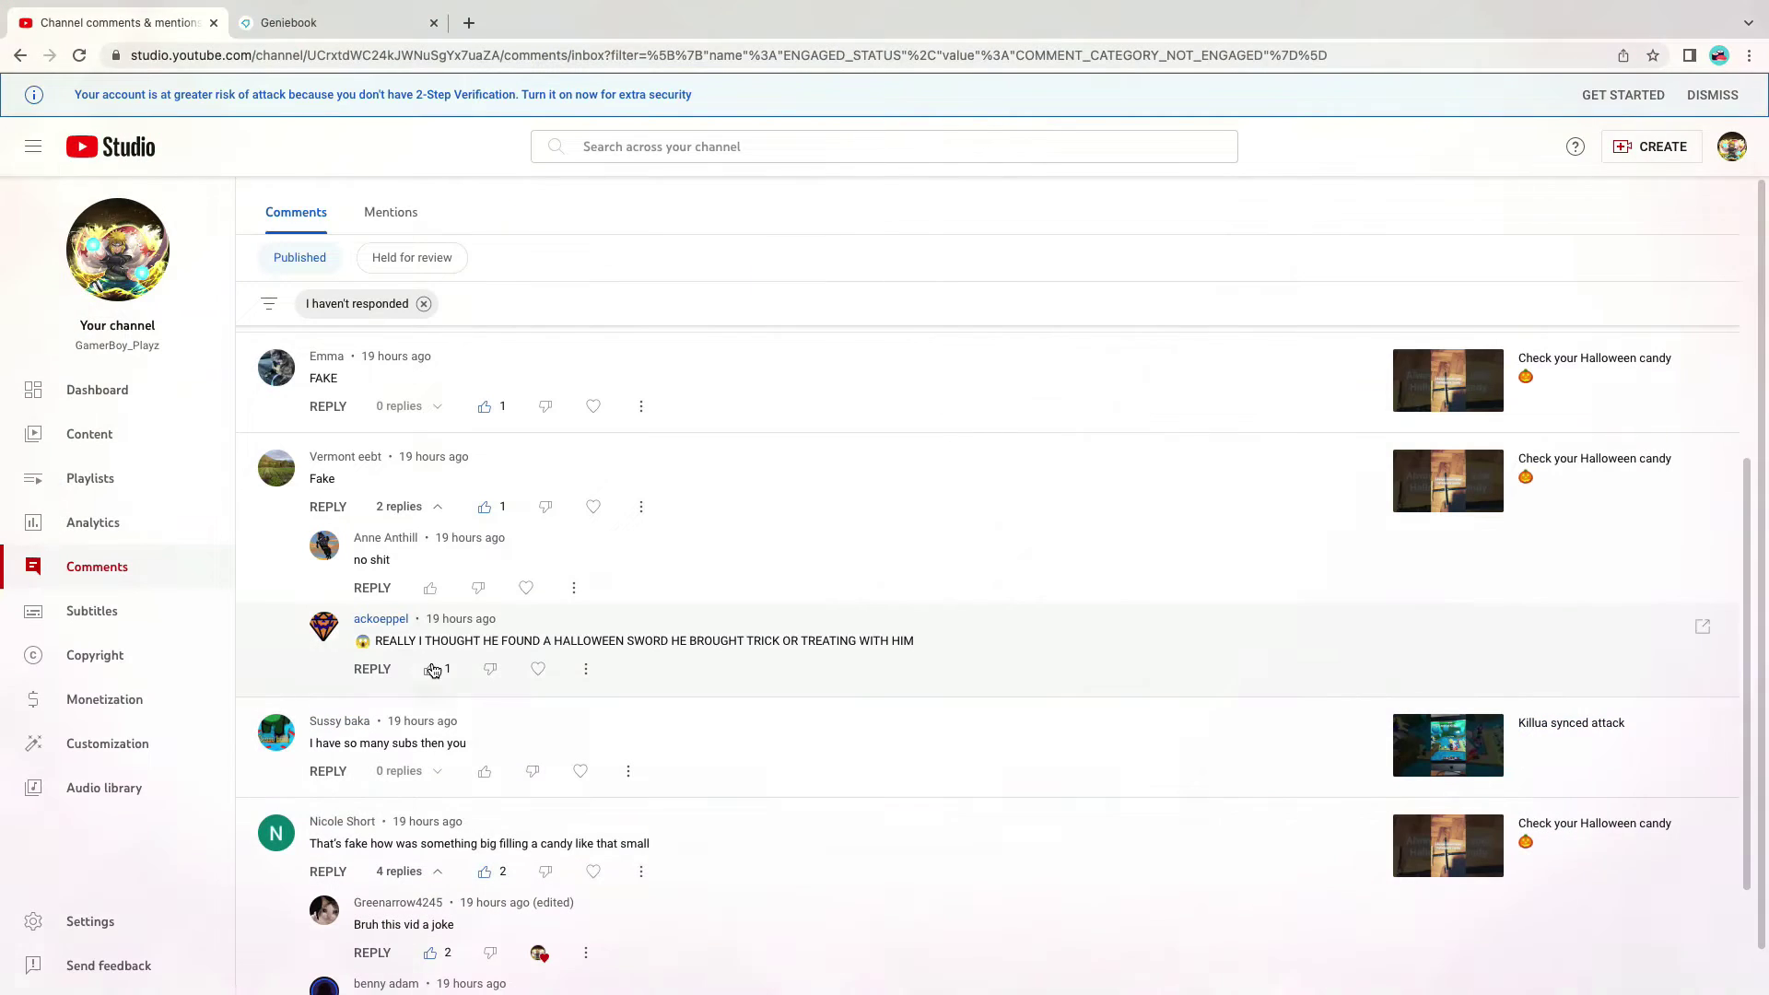
{"action": "left_click", "coordinate": [430, 588]}
{"action": "scroll", "coordinate": [493, 717], "scroll_direction": "down", "scroll_amount": 1}
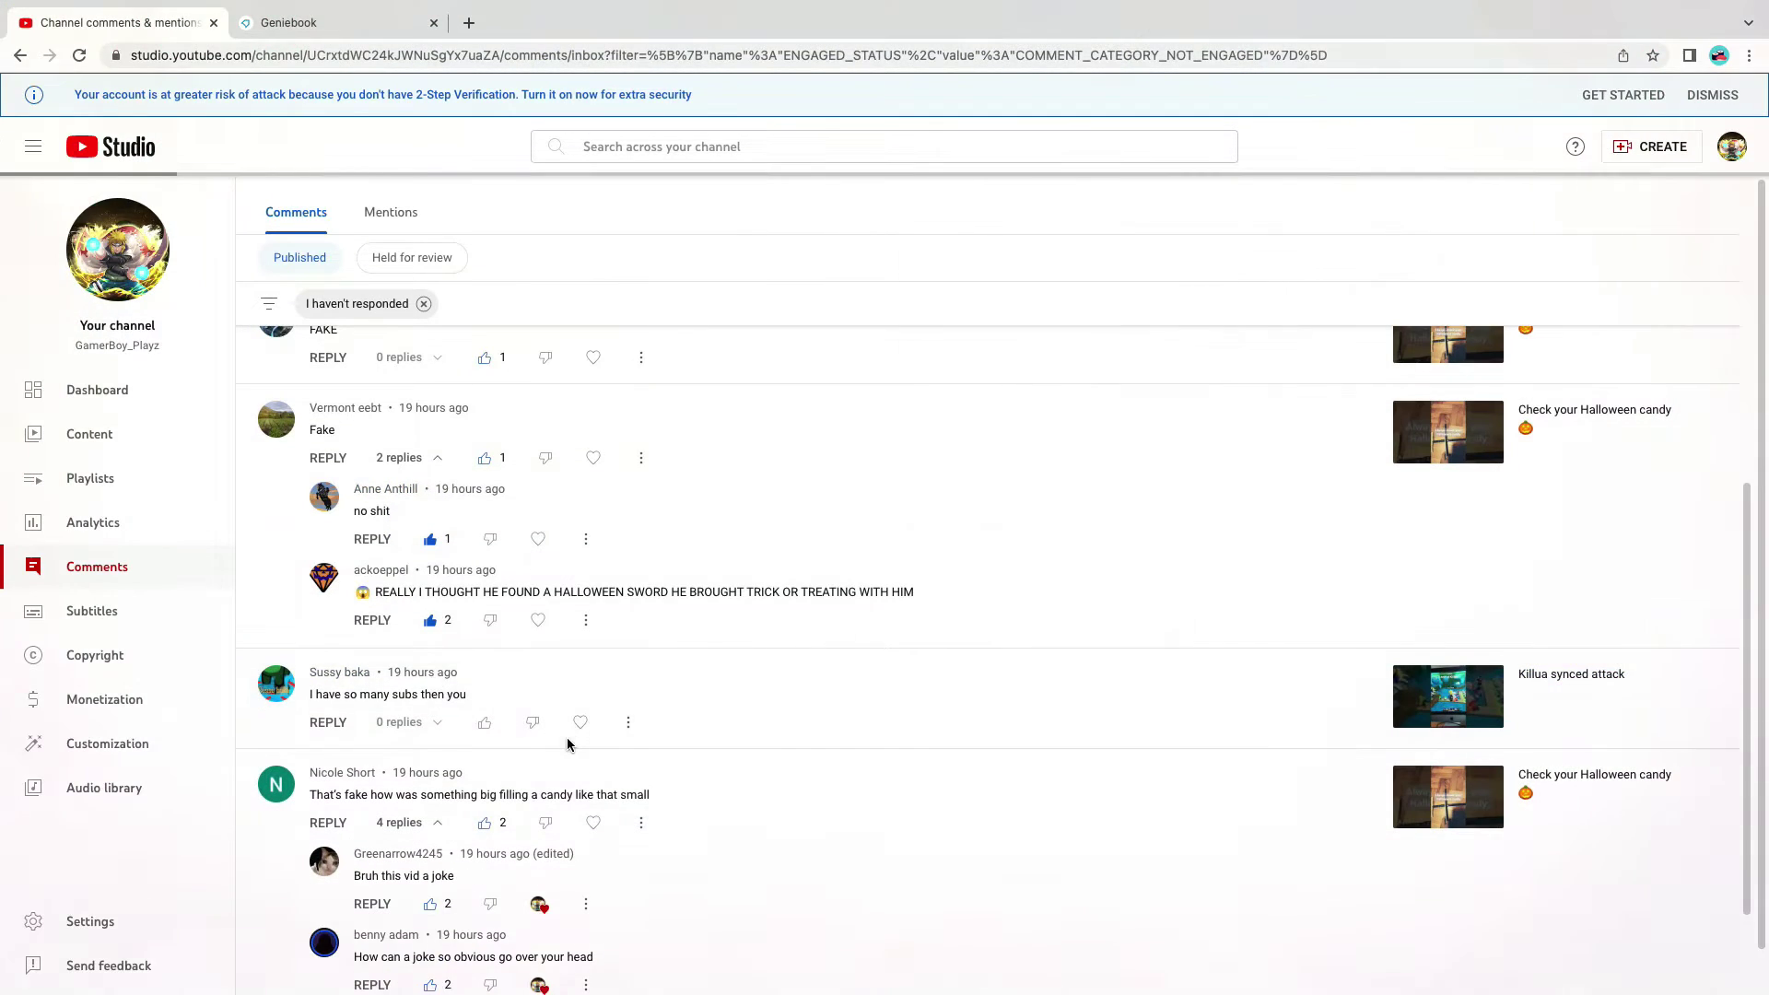
{"action": "left_click", "coordinate": [483, 723]}
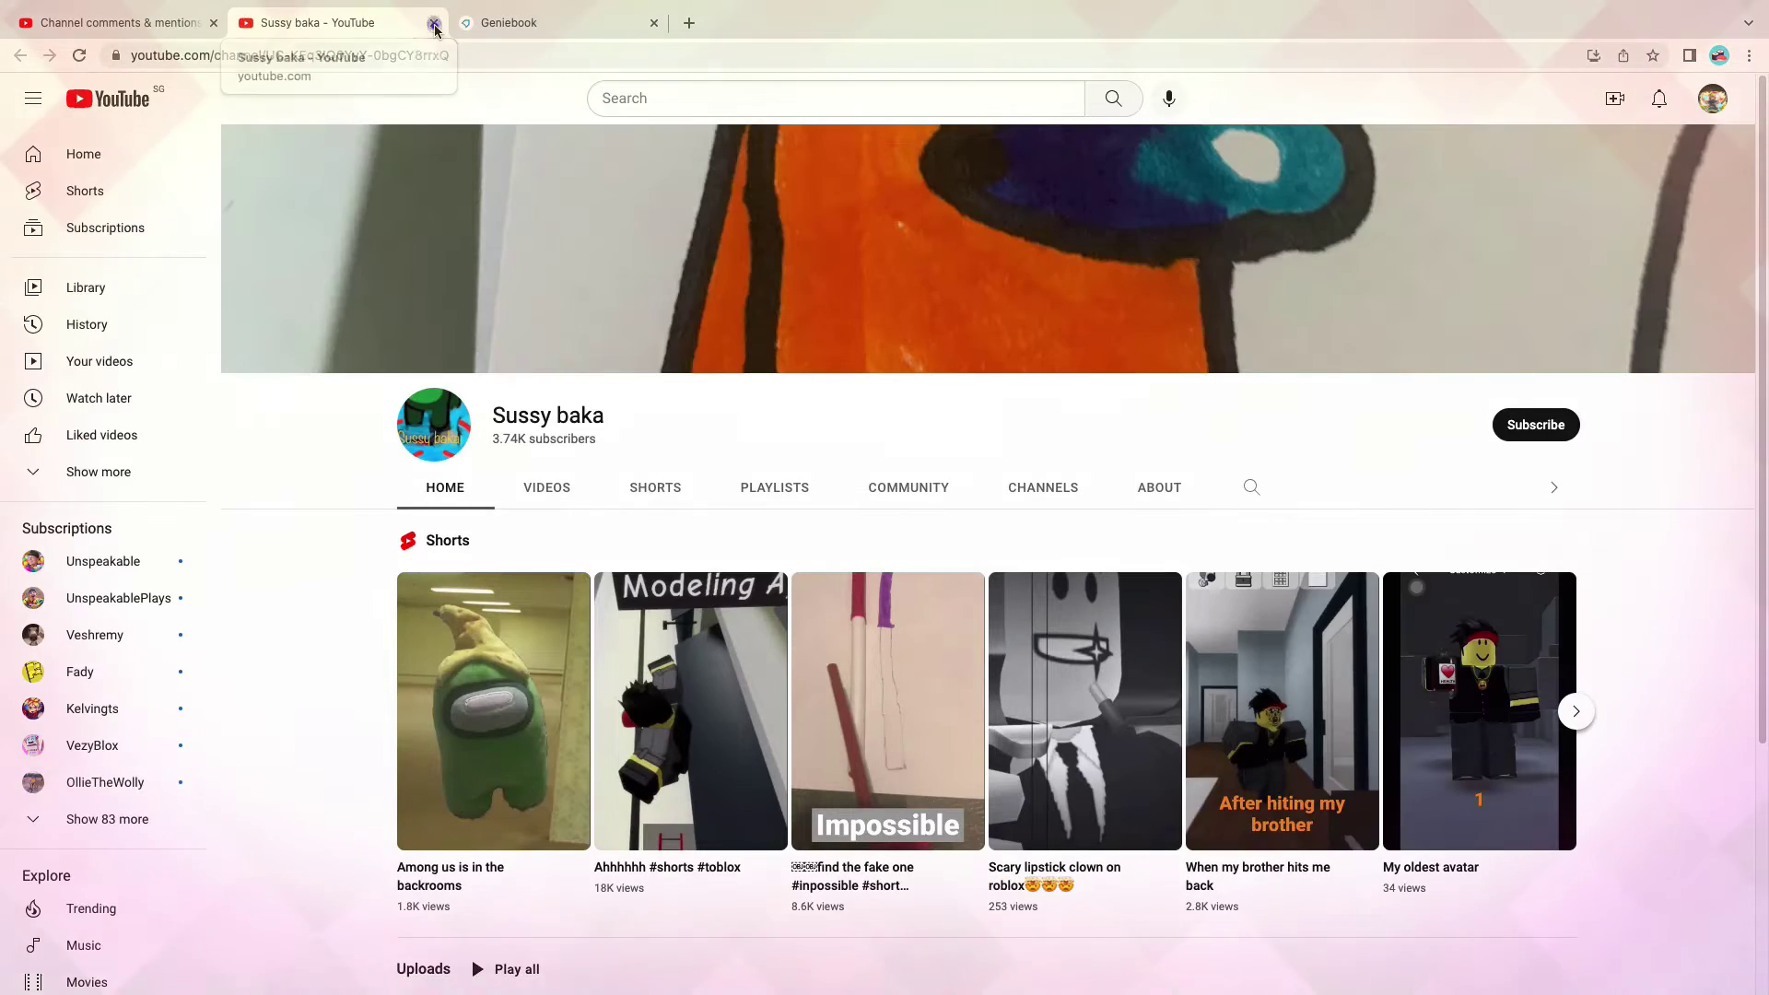
{"action": "left_click", "coordinate": [434, 24]}
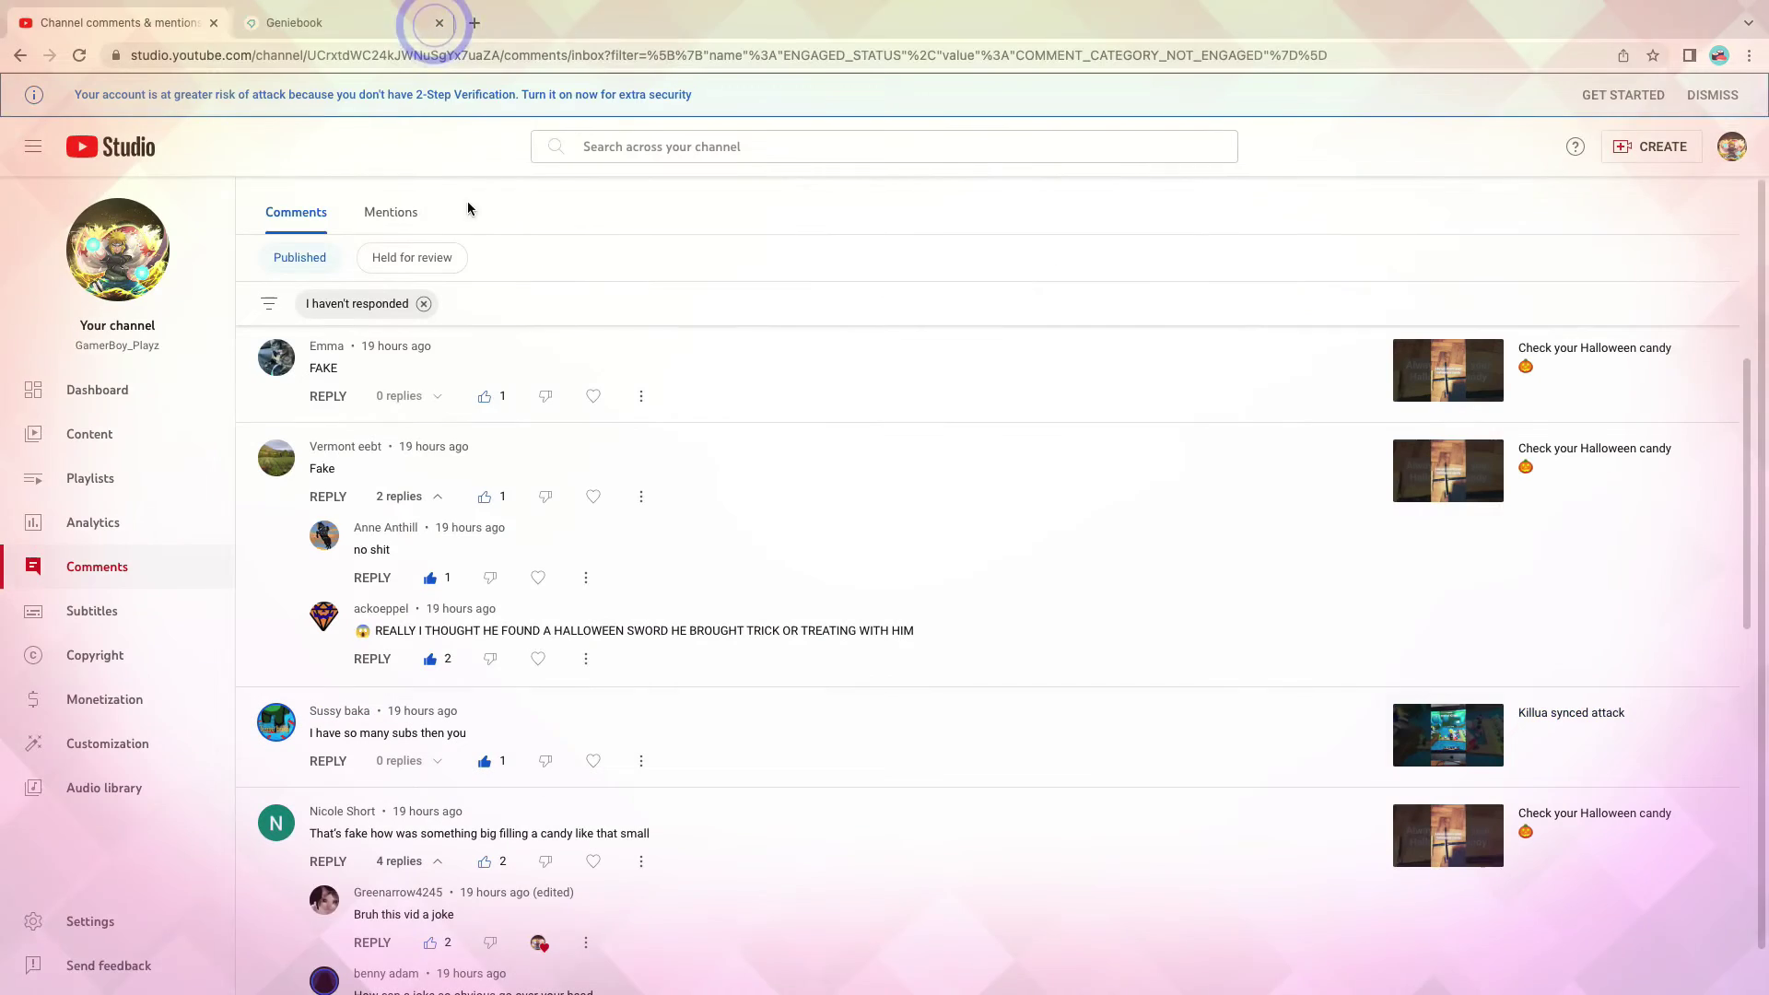
{"action": "scroll", "coordinate": [575, 472], "scroll_direction": "up", "scroll_amount": 1}
{"action": "scroll", "coordinate": [576, 472], "scroll_direction": "up", "scroll_amount": 4}
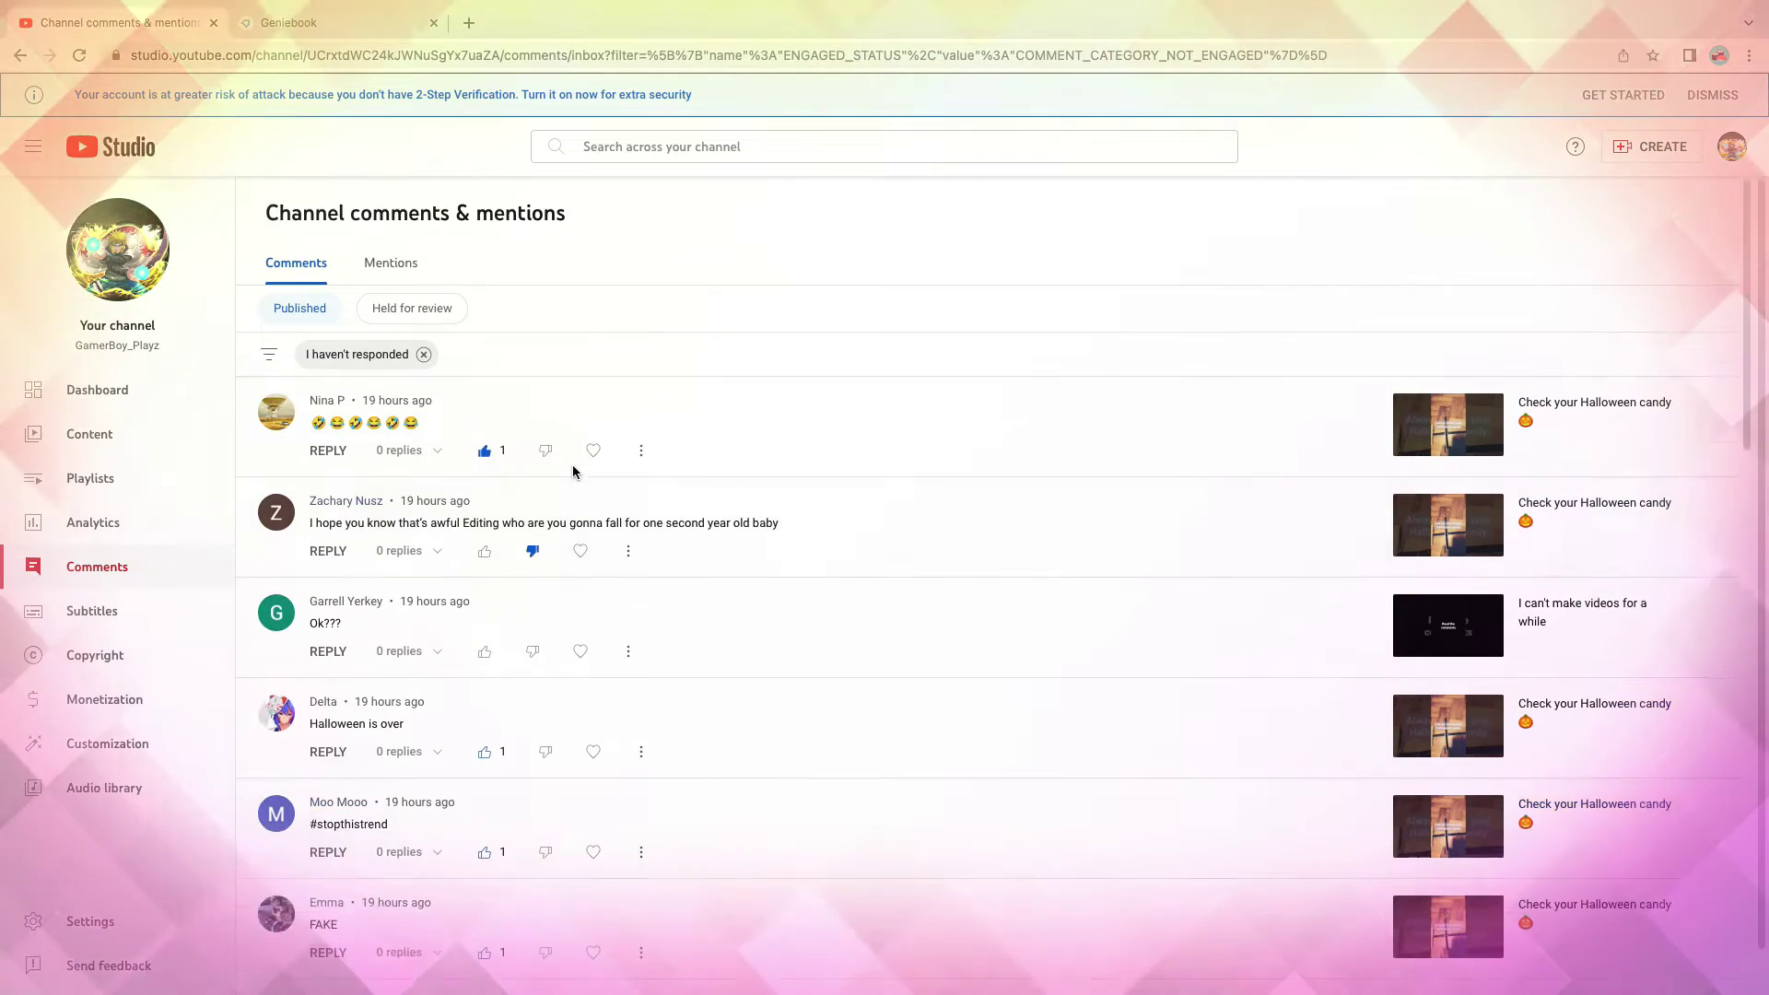
Step: Open the channel Dashboard showing 105 subscribers
{"action": "left_click", "coordinate": [135, 378]}
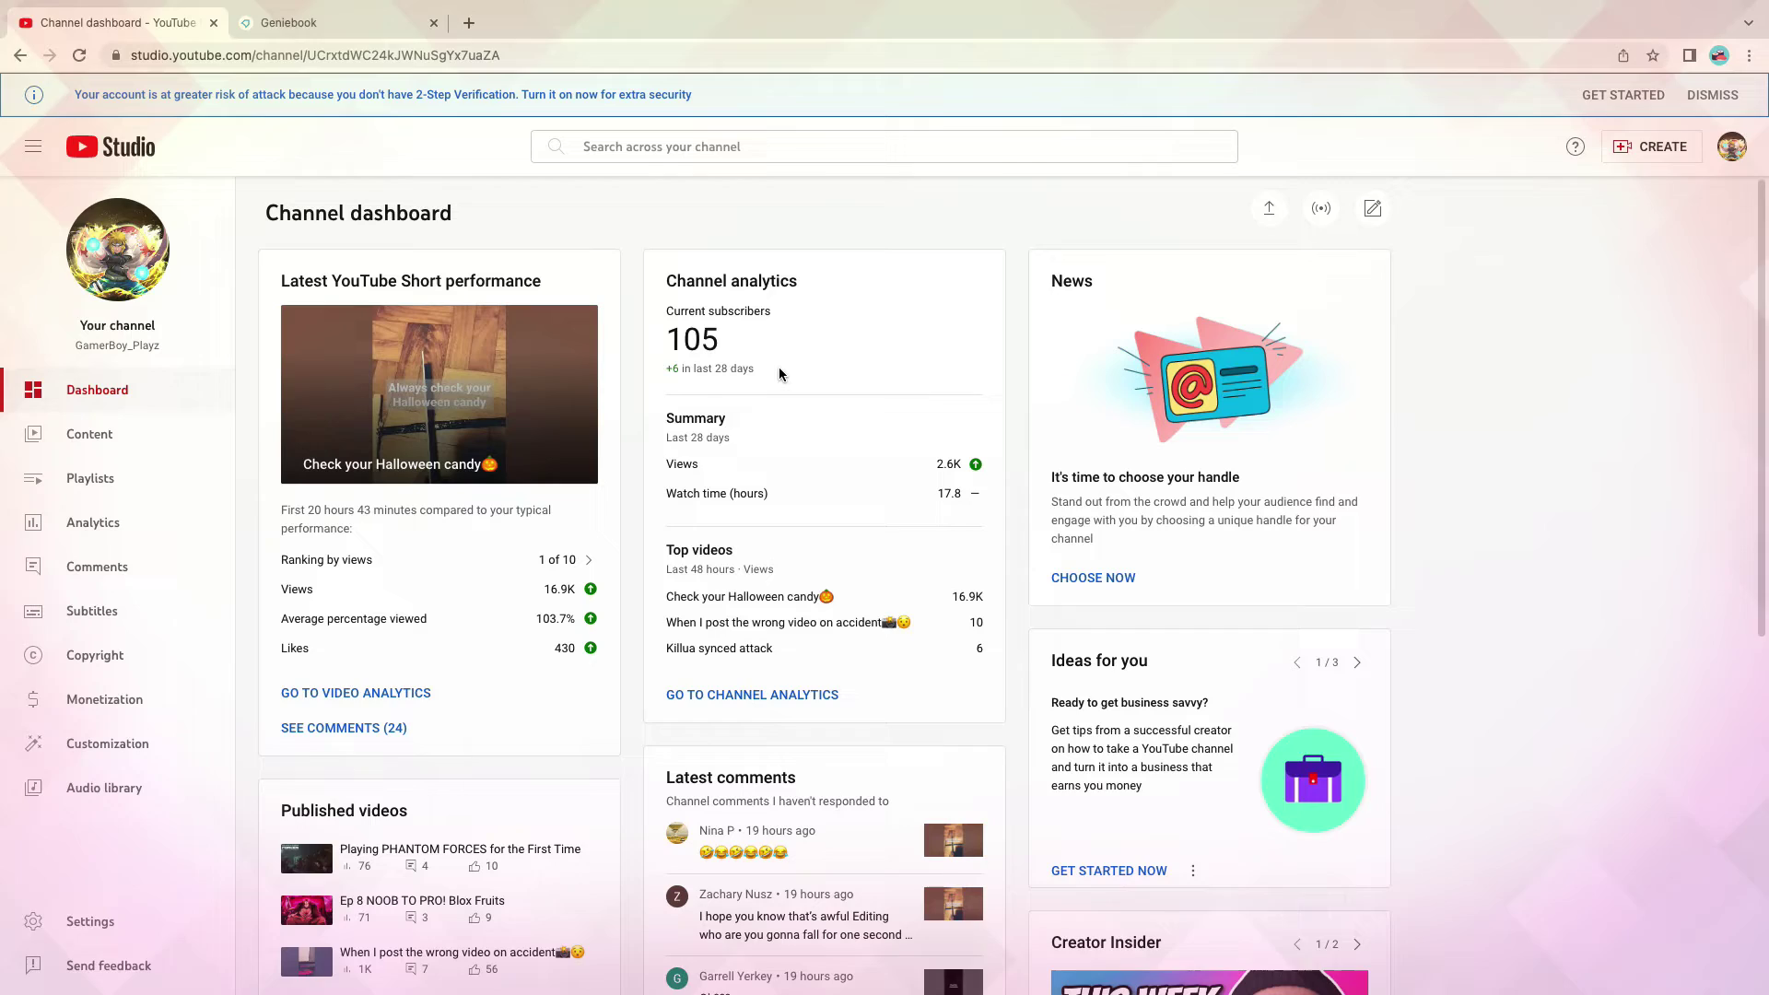
{"action": "scroll", "coordinate": [815, 598], "scroll_direction": "down", "scroll_amount": 1}
{"action": "scroll", "coordinate": [944, 751], "scroll_direction": "down", "scroll_amount": 2}
{"action": "scroll", "coordinate": [948, 752], "scroll_direction": "down", "scroll_amount": 3}
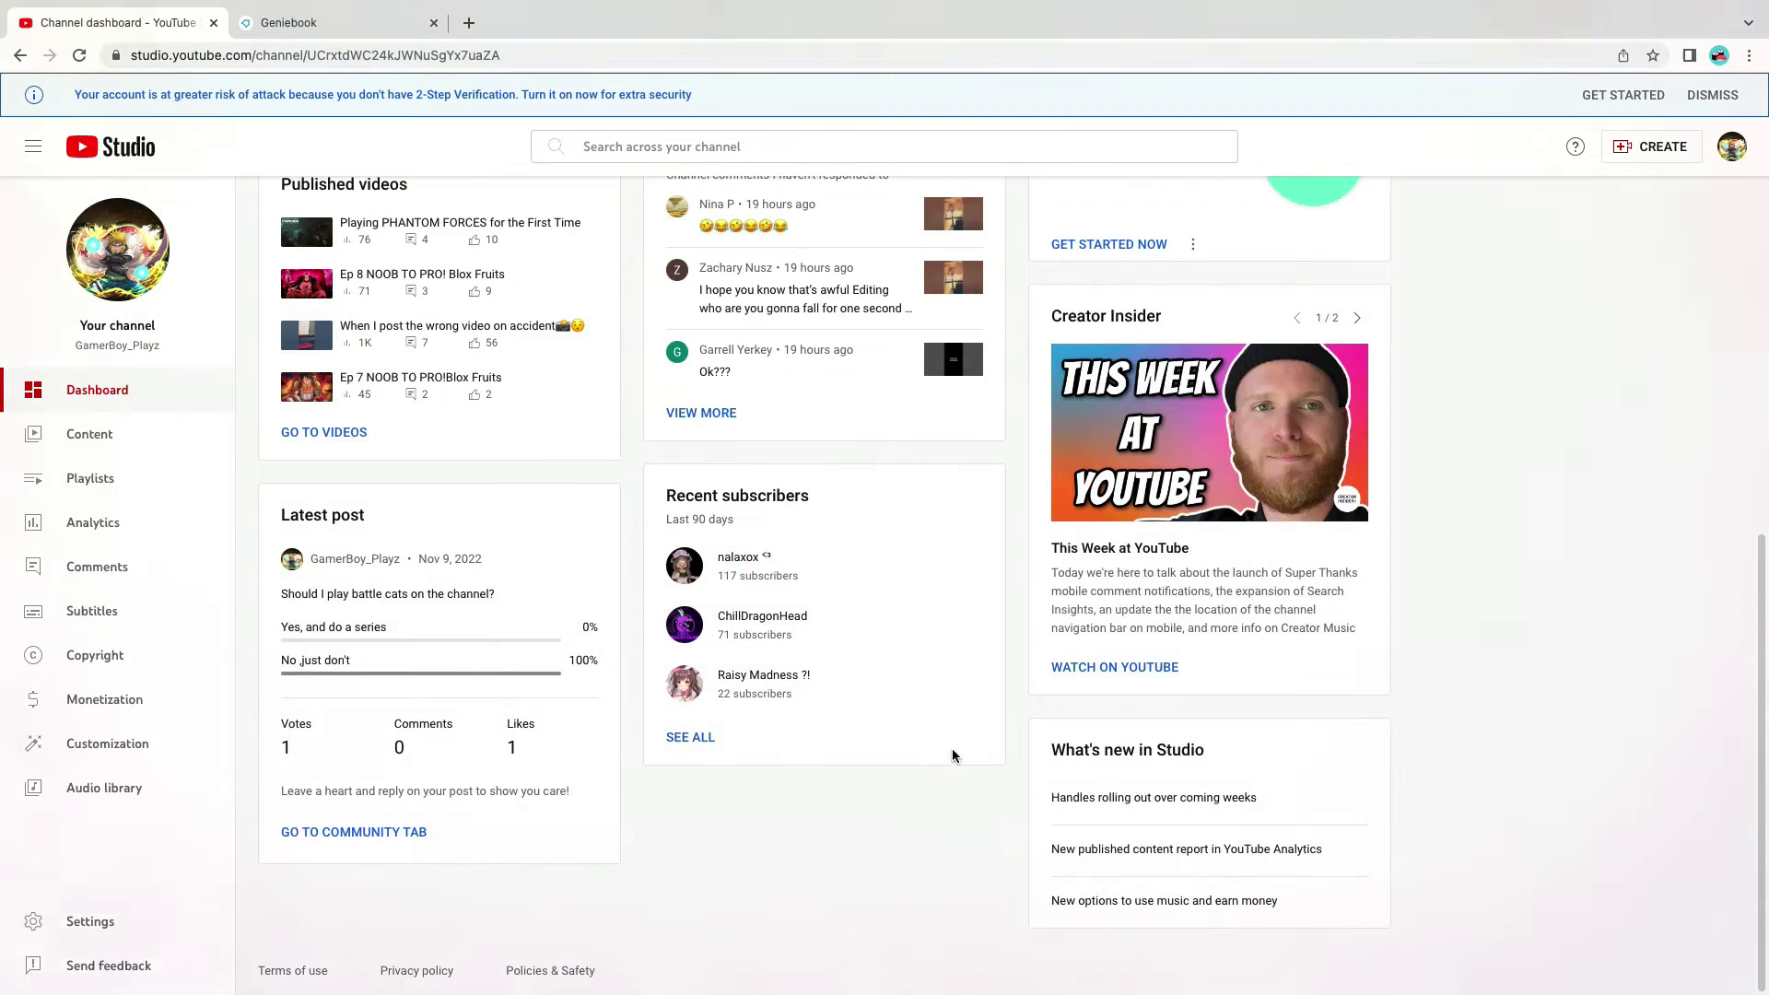
{"action": "left_click", "coordinate": [59, 421]}
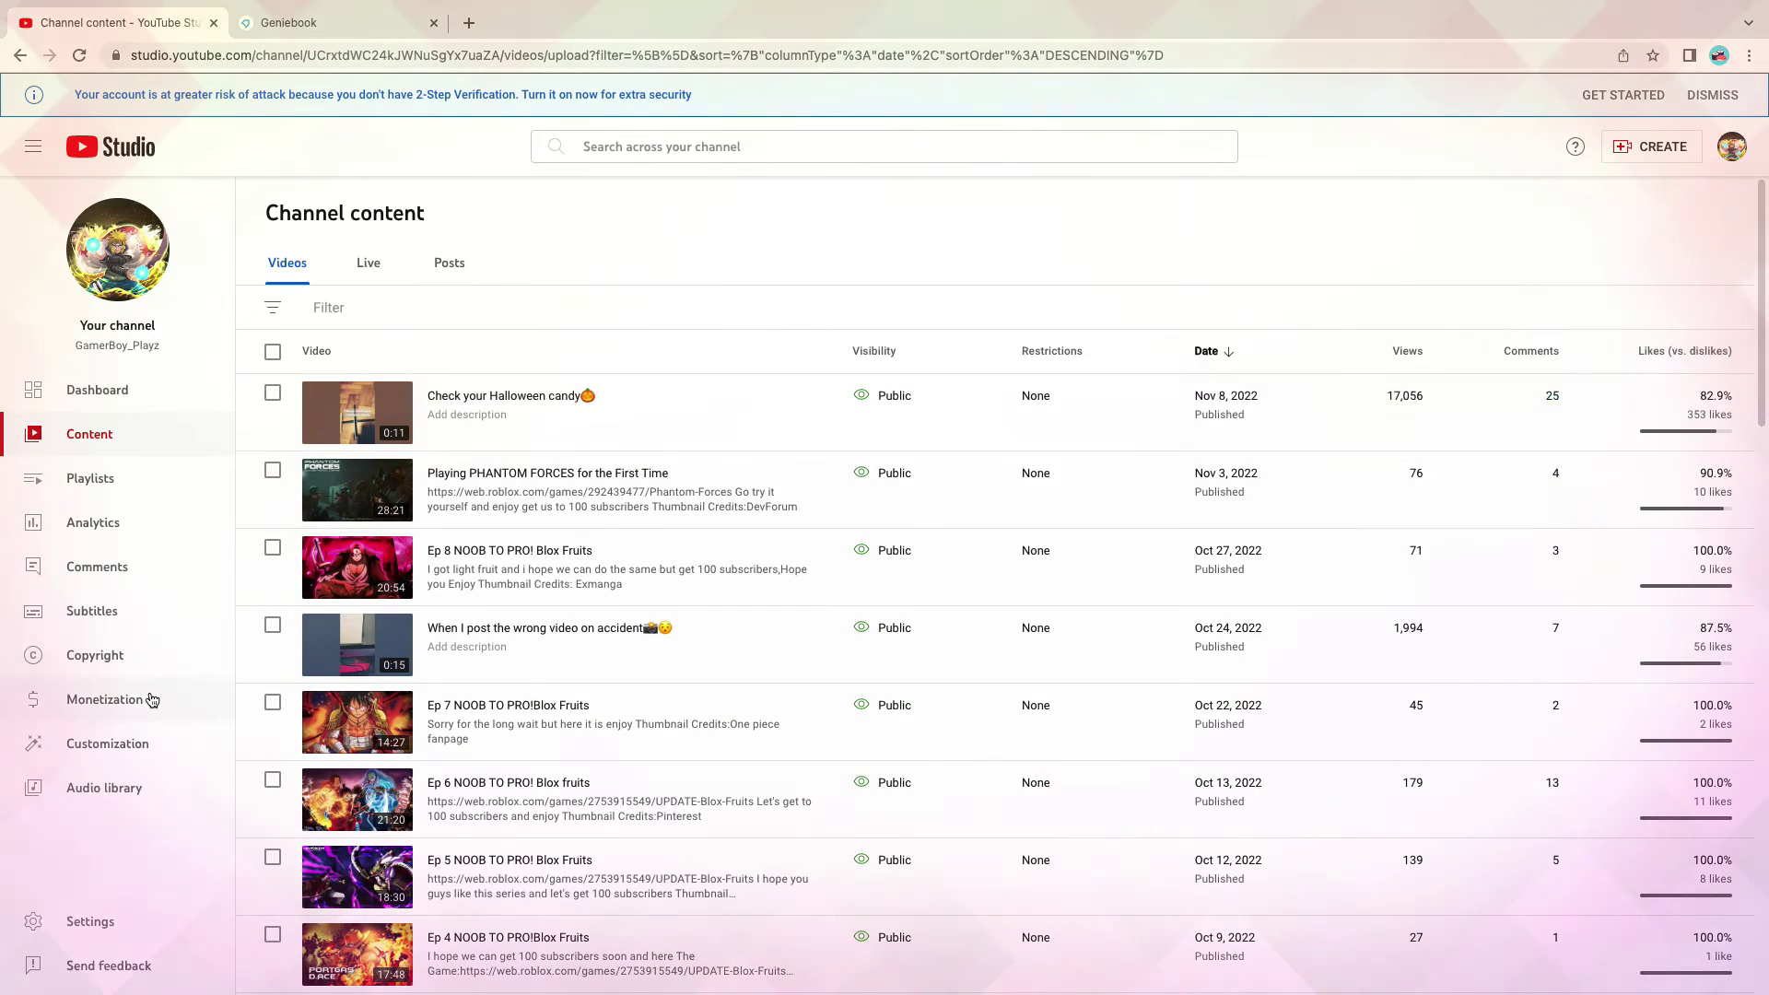
{"action": "left_click", "coordinate": [150, 696]}
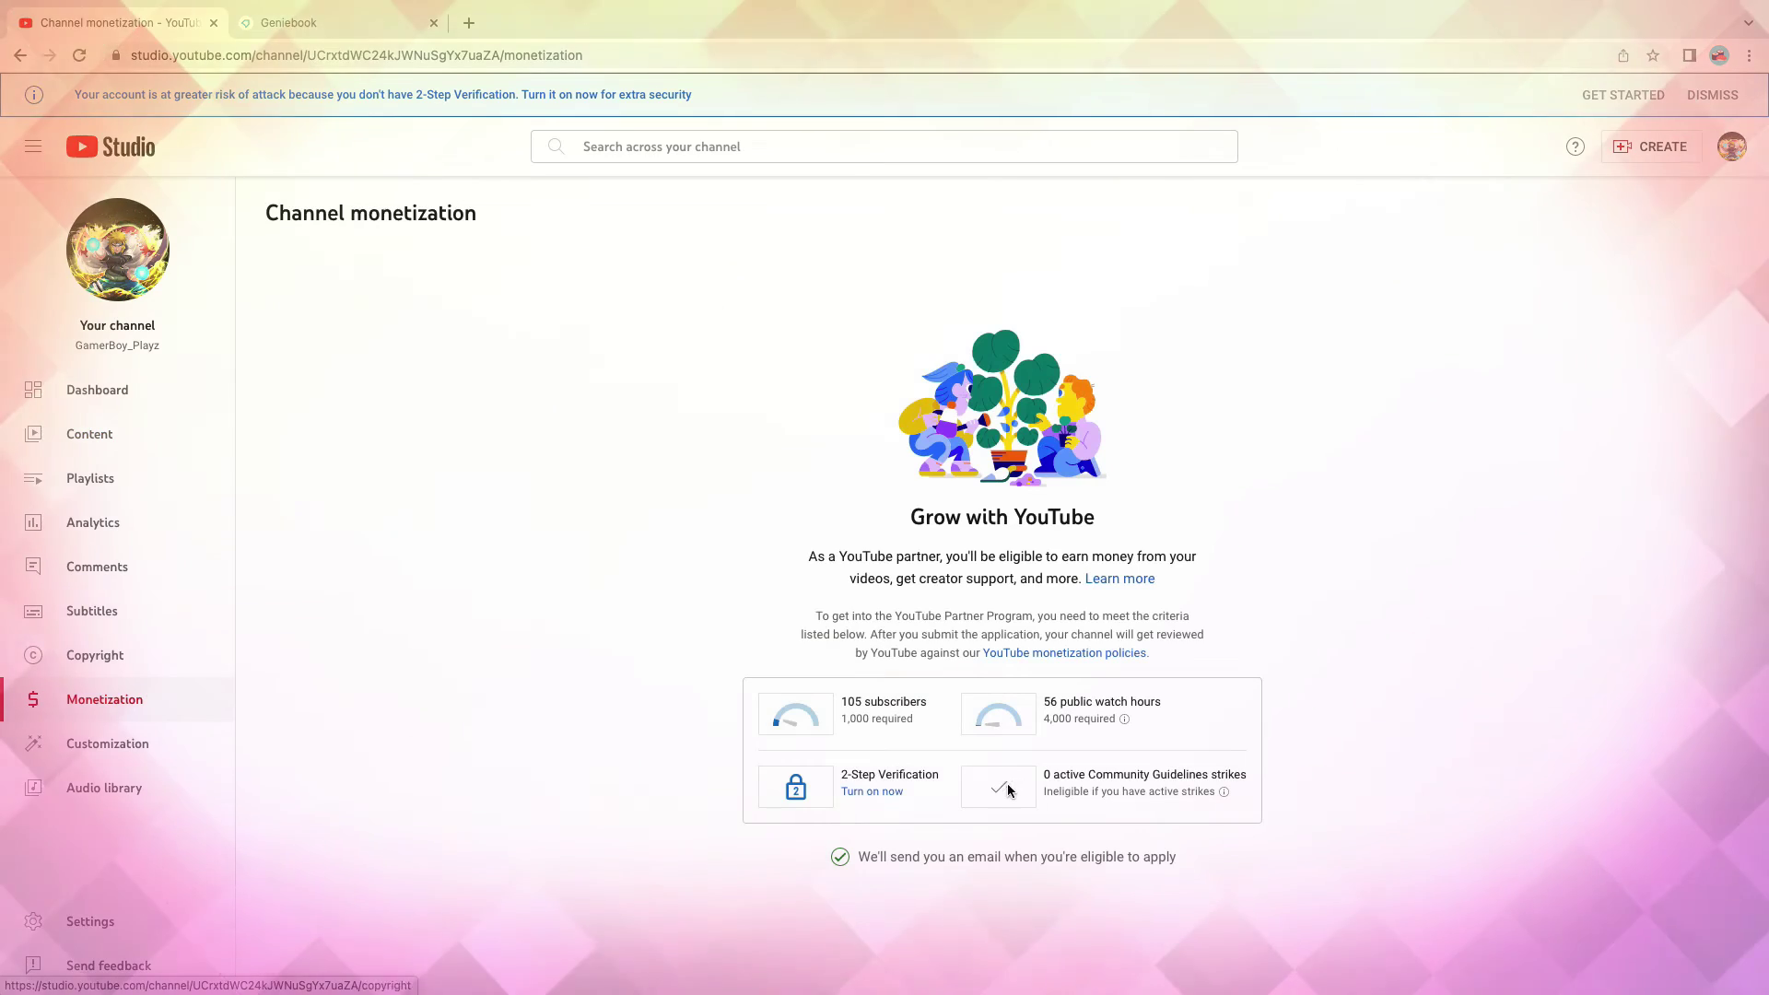